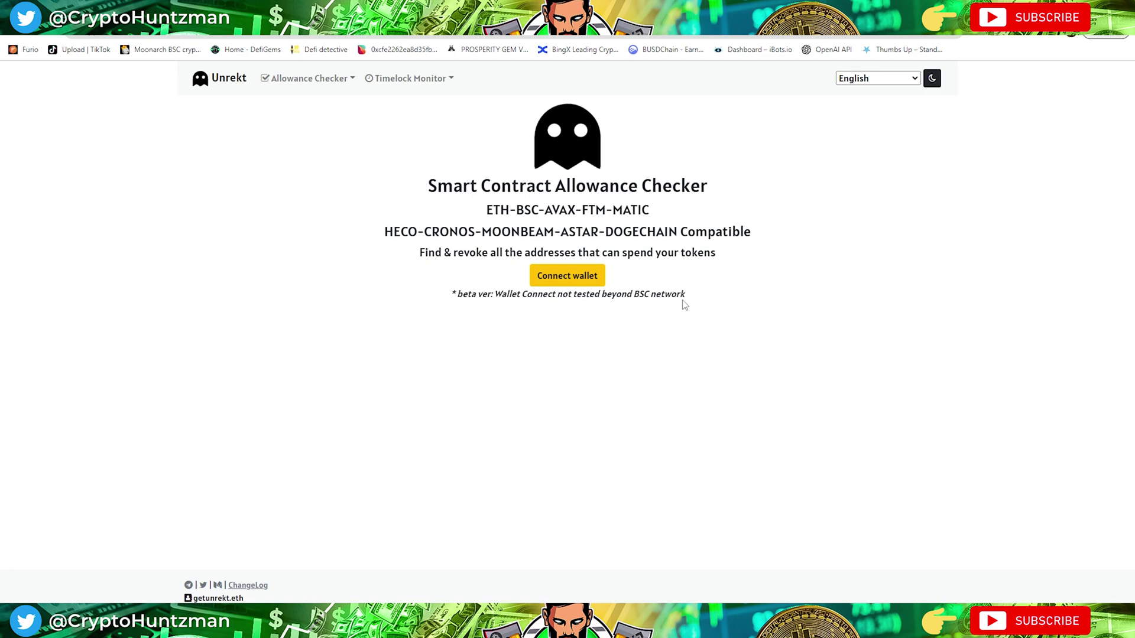
Connect the MetaMask wallet to Unrekt and scroll down to its BSC Token/Contract/Allowance list.
{"action": "left_click", "coordinate": [556, 278]}
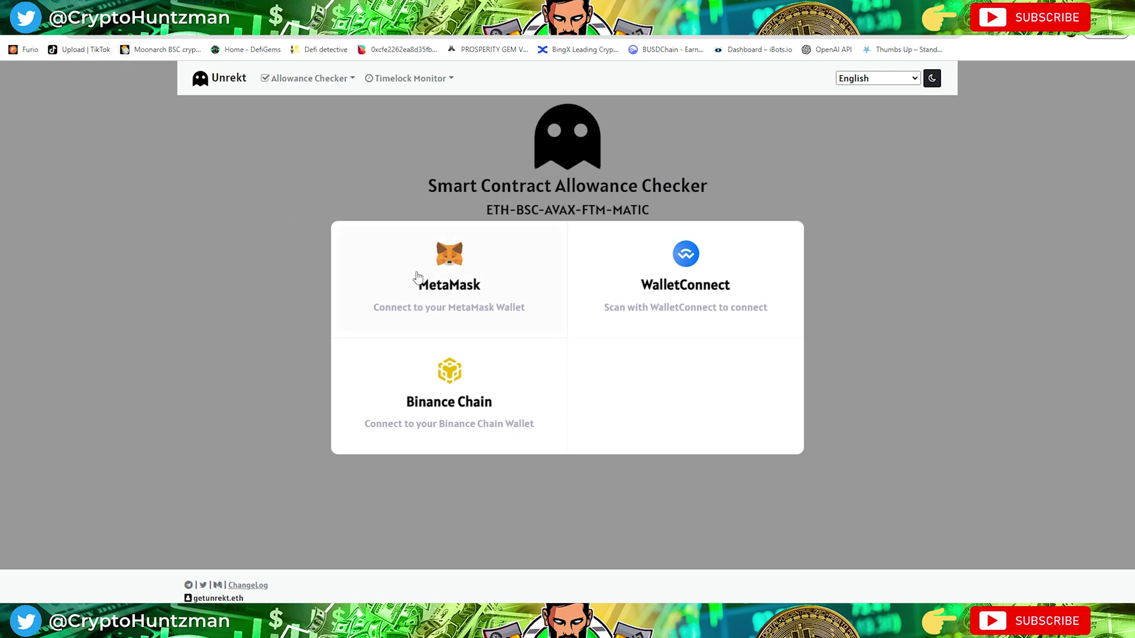
{"action": "left_click", "coordinate": [460, 273]}
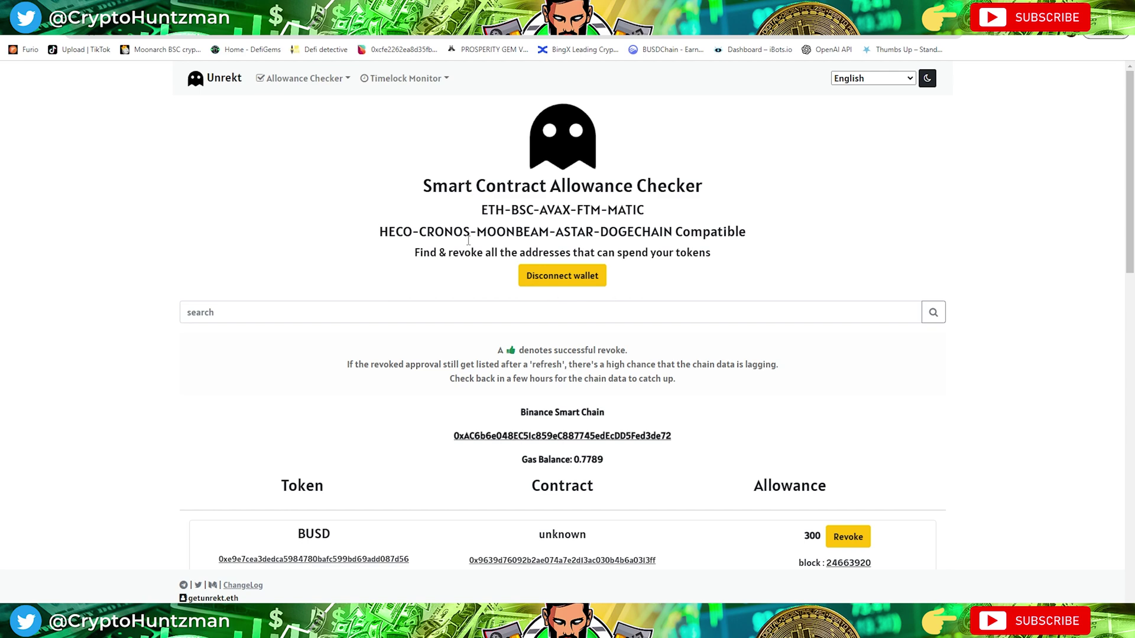
{"action": "scroll", "coordinate": [921, 185], "scroll_direction": "down", "scroll_amount": 5}
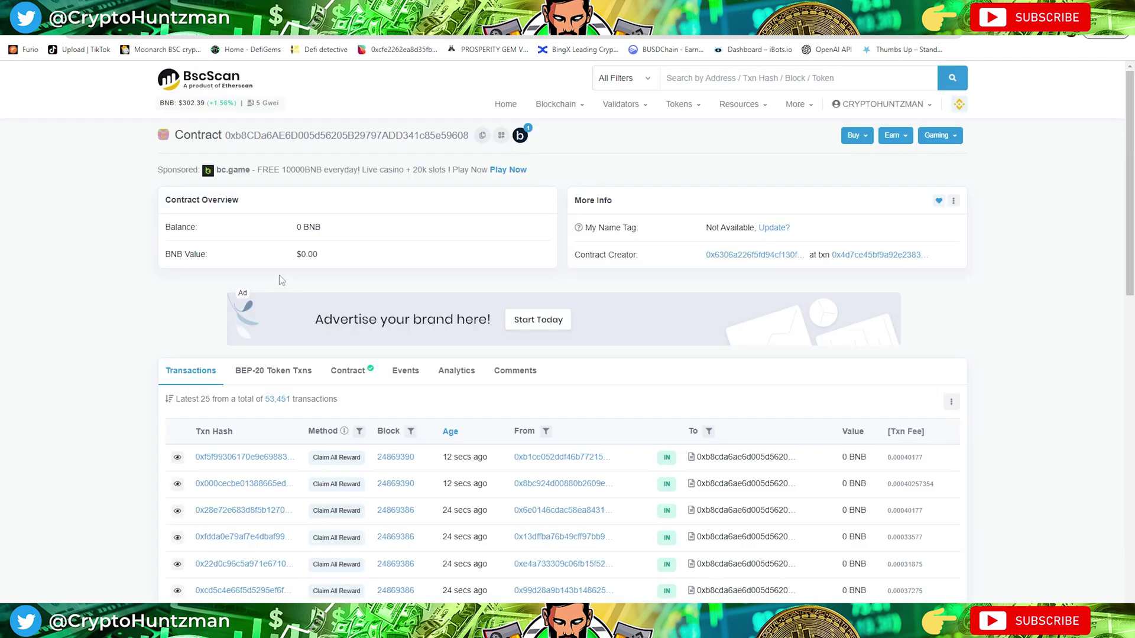
On BscScan, mark the 608 contract's 0 BNB balance and its address ending 608, then return to Unrekt.
{"action": "left_click_drag", "start_coordinate": [281, 257], "coordinate": [381, 248]}
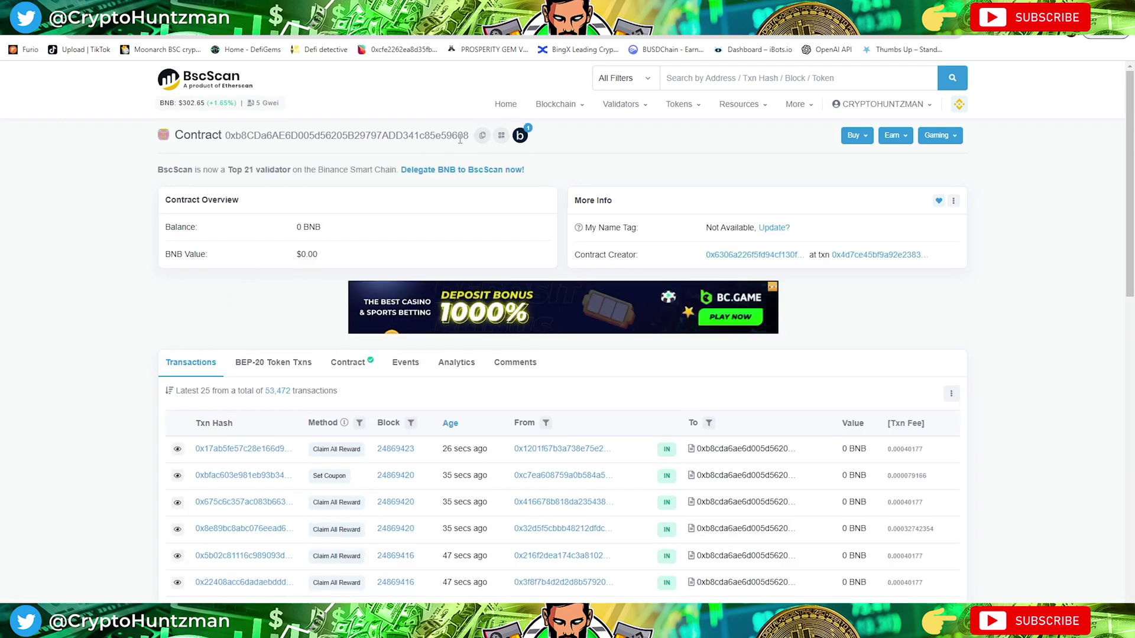
{"action": "left_click_drag", "start_coordinate": [452, 137], "coordinate": [471, 144]}
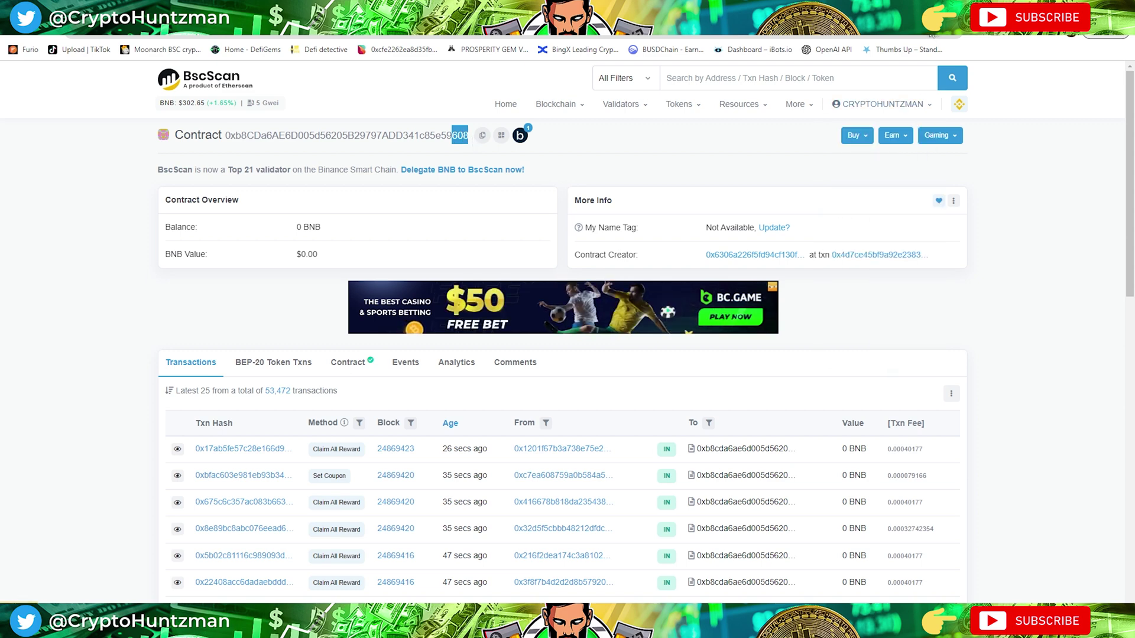
{"action": "key", "text": "ctrl+Tab"}
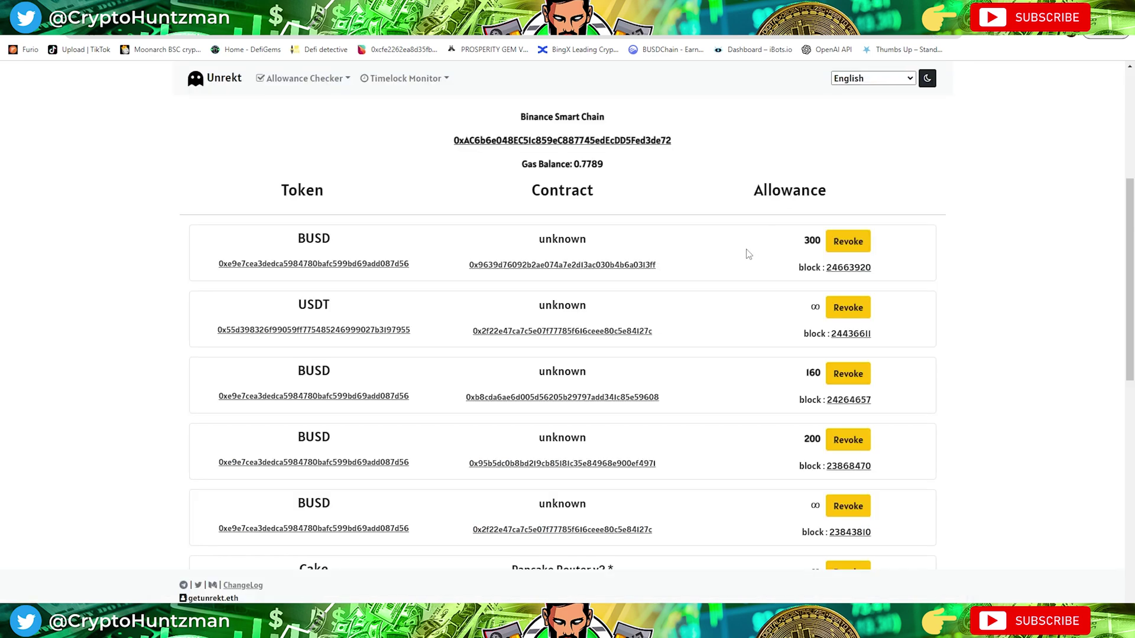
Revoke the 160 BUSD approval for the contract ending 608 and confirm it in MetaMask.
{"action": "left_click", "coordinate": [840, 376]}
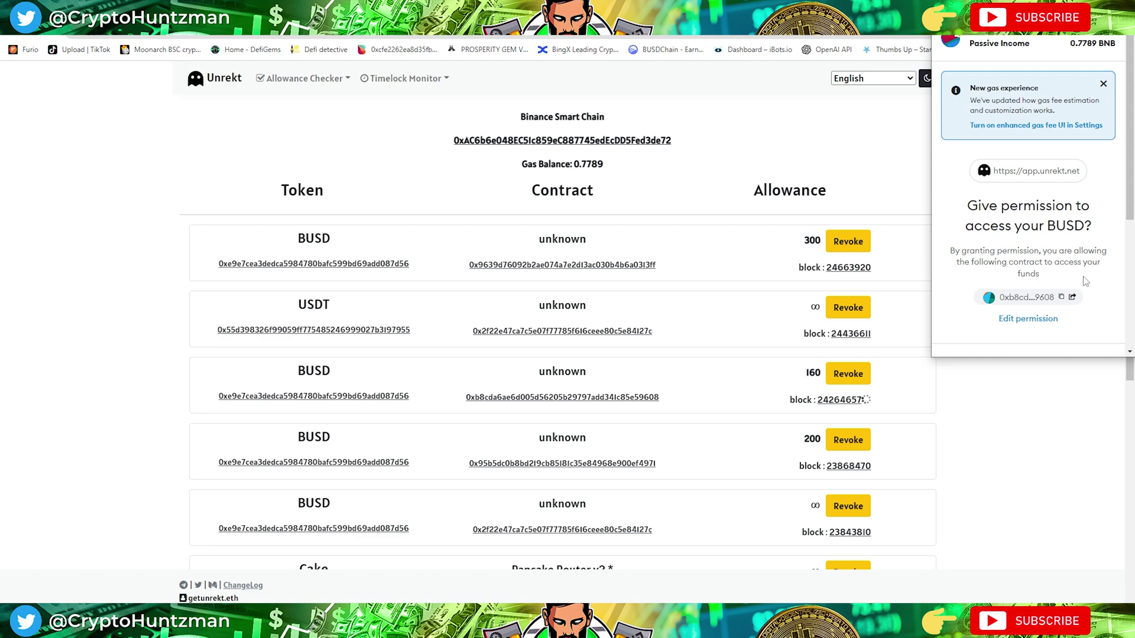
{"action": "scroll", "coordinate": [1042, 258], "scroll_direction": "down", "scroll_amount": 4}
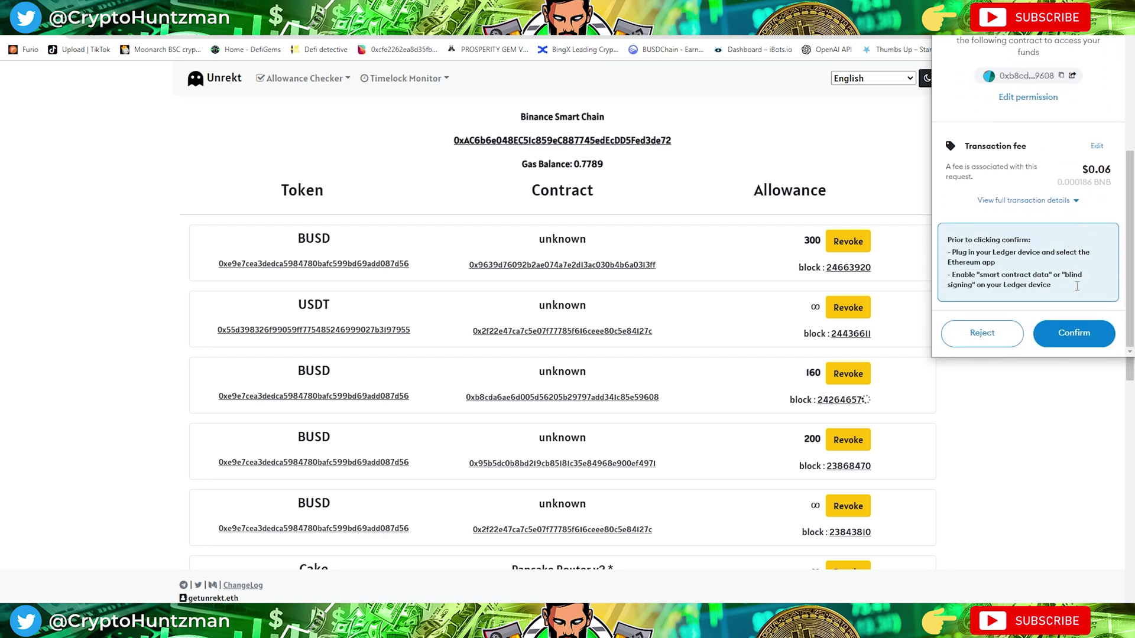
{"action": "left_click", "coordinate": [1077, 340]}
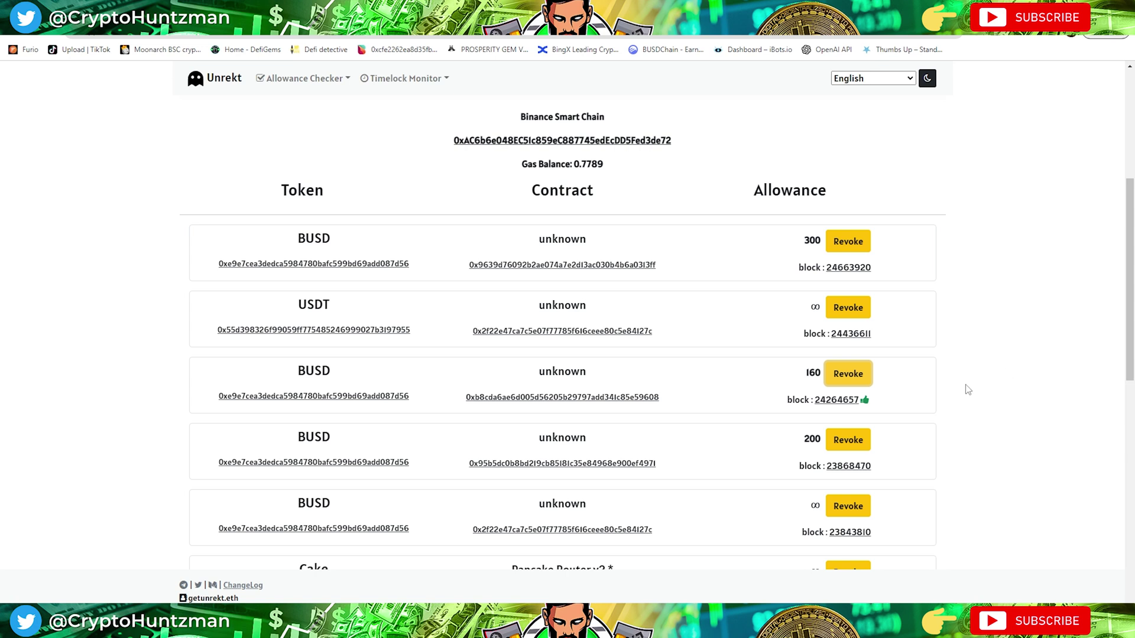
Highlight the unlimited USDT allowance value and look over the list.
{"action": "double_click", "coordinate": [814, 308]}
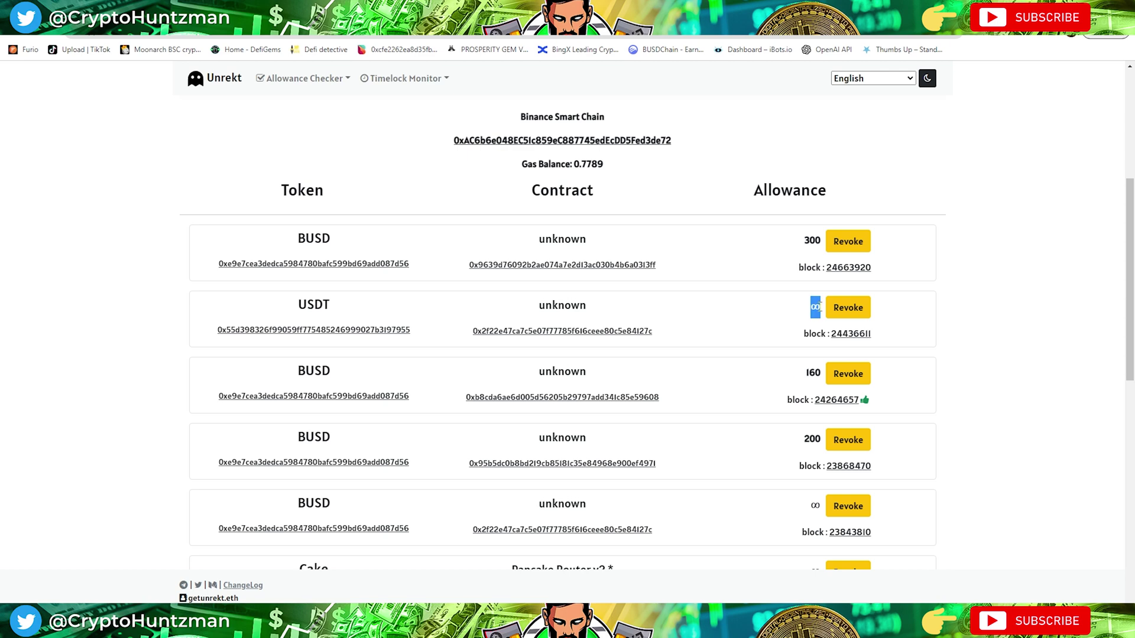
{"action": "scroll", "coordinate": [780, 520], "scroll_direction": "down", "scroll_amount": 3}
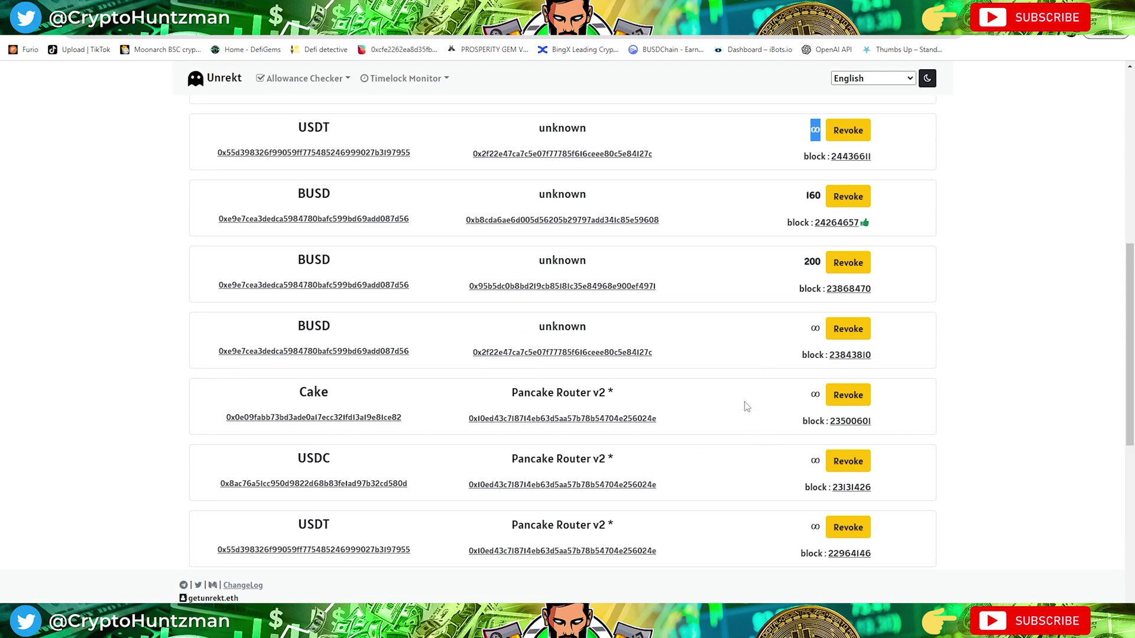
{"action": "scroll", "coordinate": [789, 454], "scroll_direction": "up", "scroll_amount": 3}
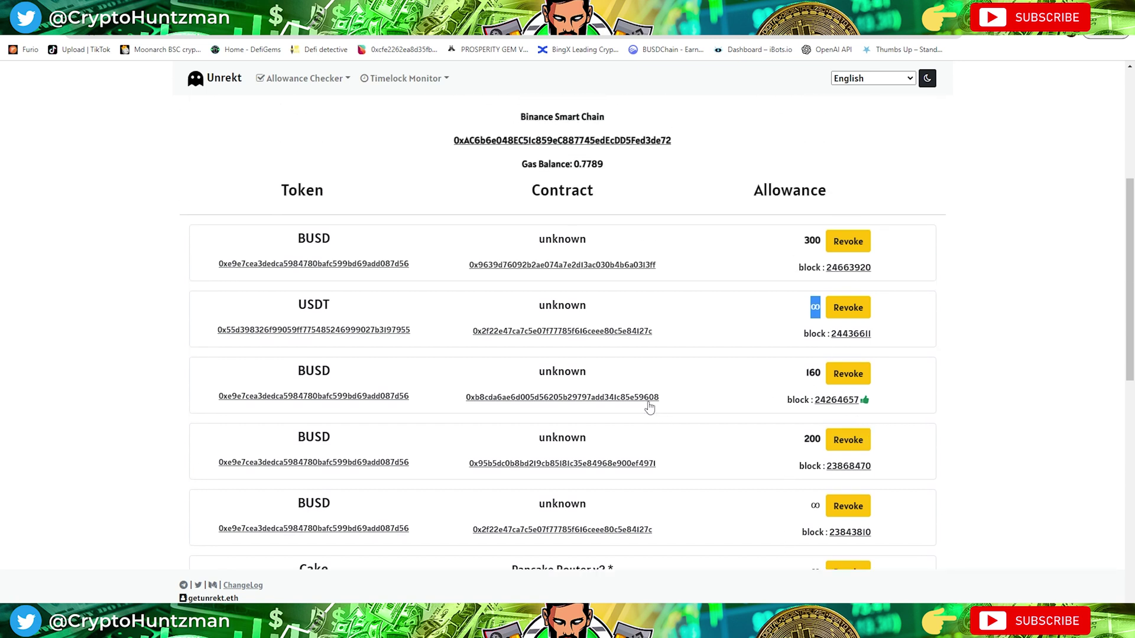
Reload Unrekt, reconnect MetaMask, and check that the 160 BUSD approval is gone.
{"action": "left_click", "coordinate": [47, 35]}
{"action": "left_click", "coordinate": [570, 274]}
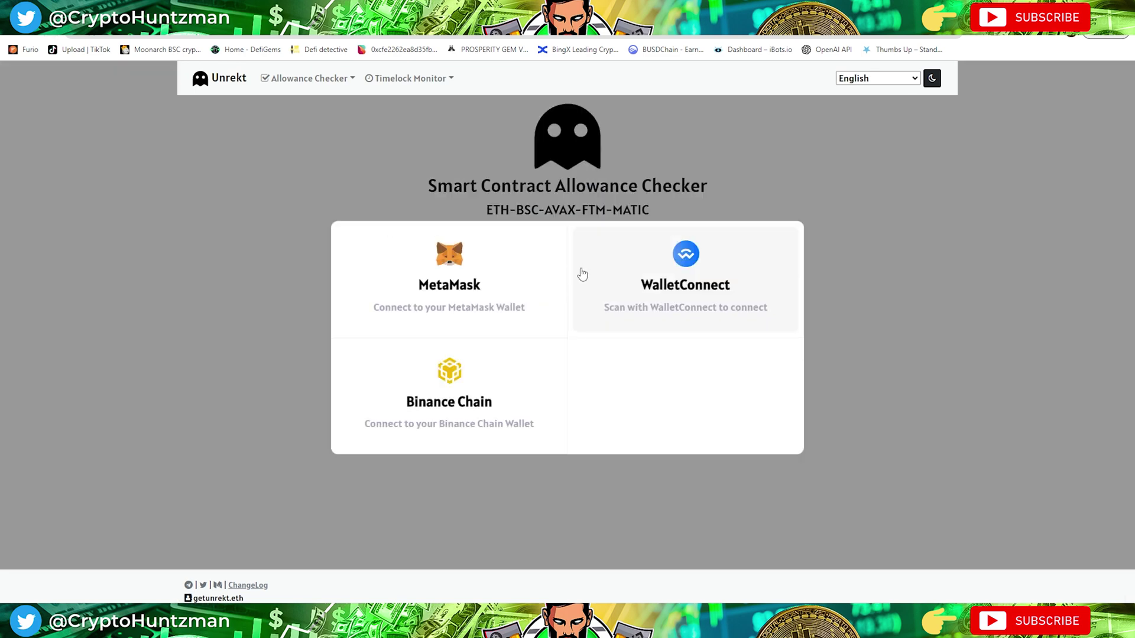
{"action": "left_click", "coordinate": [494, 288]}
{"action": "scroll", "coordinate": [964, 330], "scroll_direction": "down", "scroll_amount": 3}
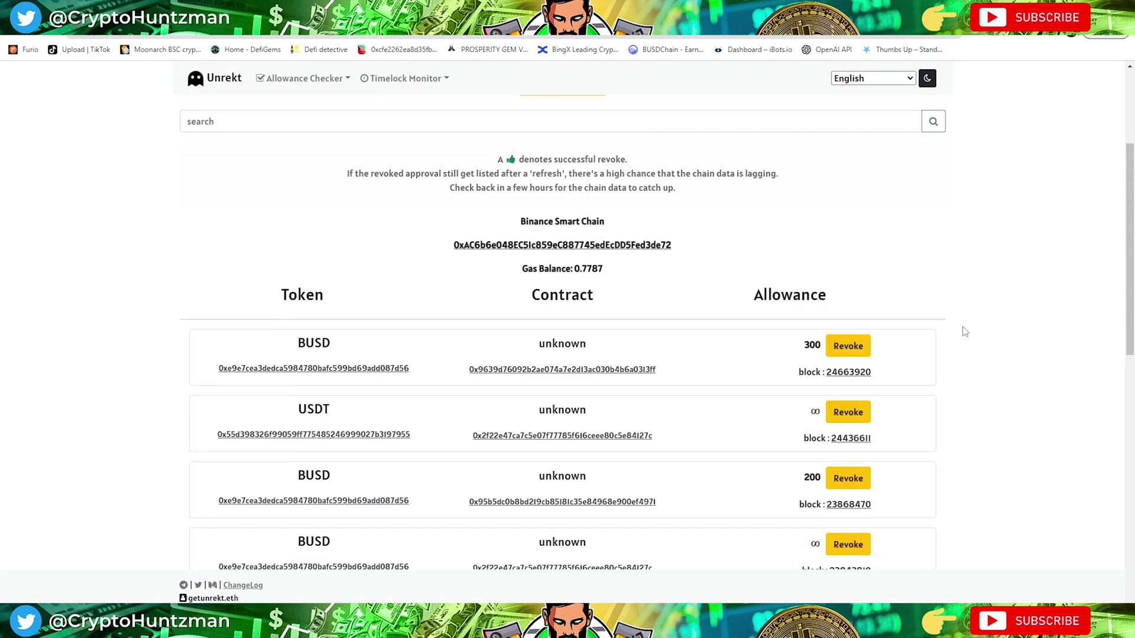
{"action": "scroll", "coordinate": [963, 330], "scroll_direction": "down", "scroll_amount": 2}
{"action": "scroll", "coordinate": [739, 355], "scroll_direction": "down", "scroll_amount": 2}
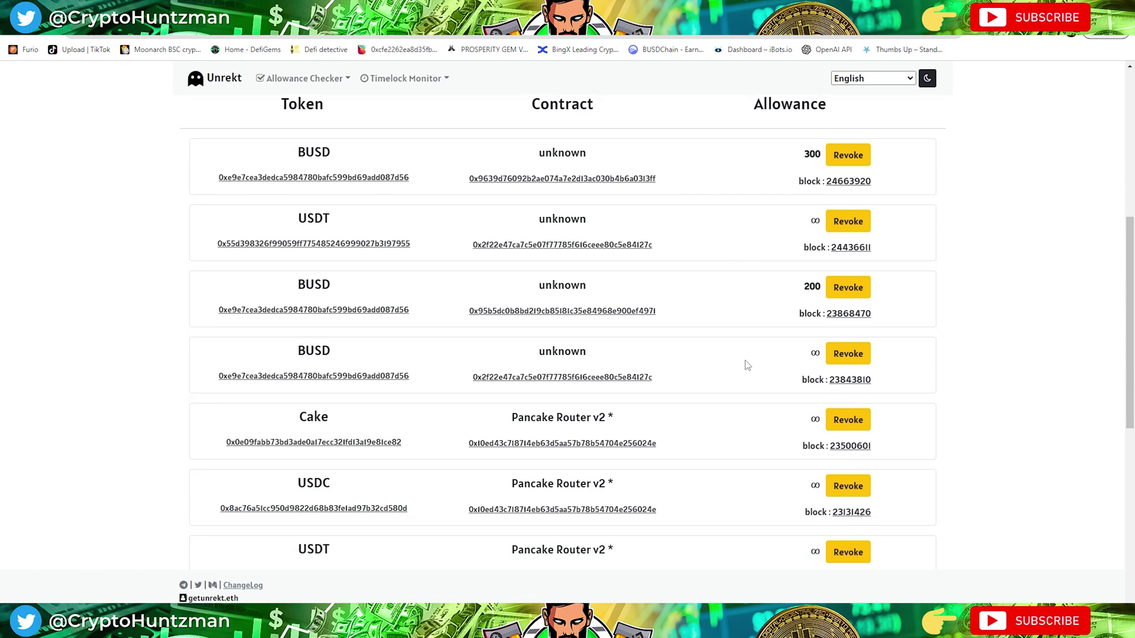
{"action": "scroll", "coordinate": [745, 365], "scroll_direction": "down", "scroll_amount": 1}
{"action": "scroll", "coordinate": [737, 362], "scroll_direction": "up", "scroll_amount": 3}
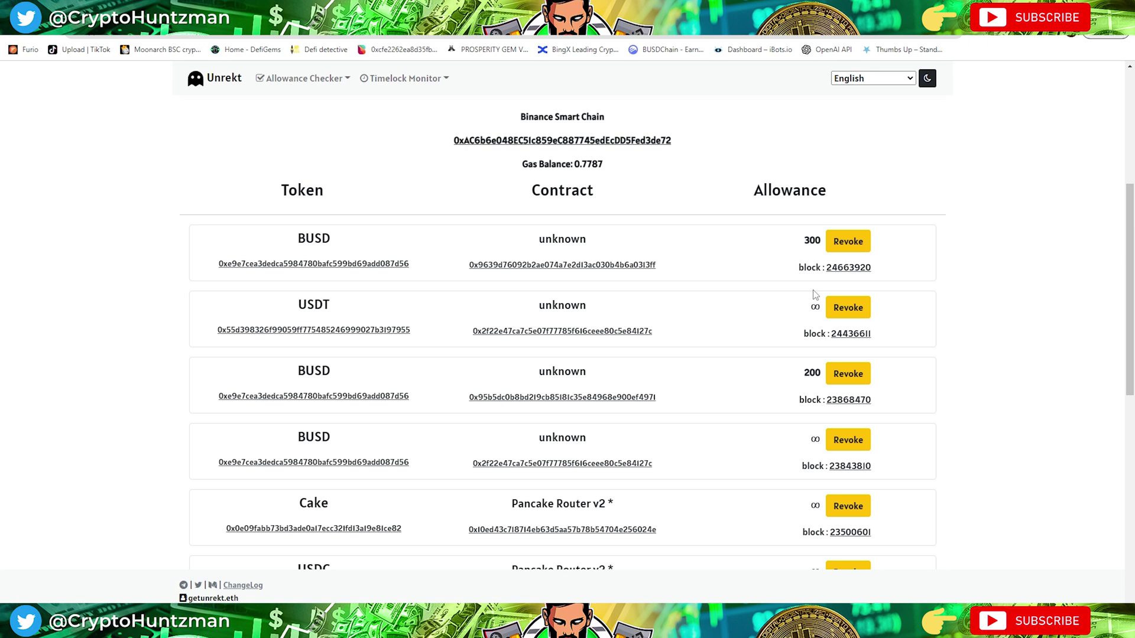
Revoke the 300 BUSD approval at the top of the list and confirm it in MetaMask.
{"action": "left_click", "coordinate": [846, 248]}
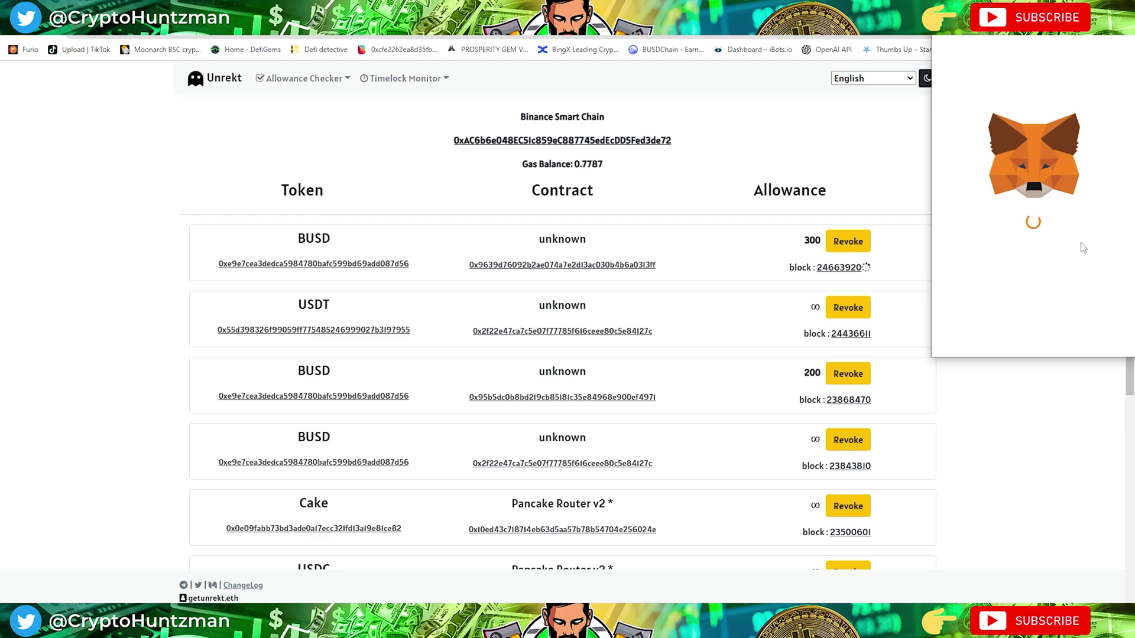
{"action": "scroll", "coordinate": [1088, 260], "scroll_direction": "down", "scroll_amount": 5}
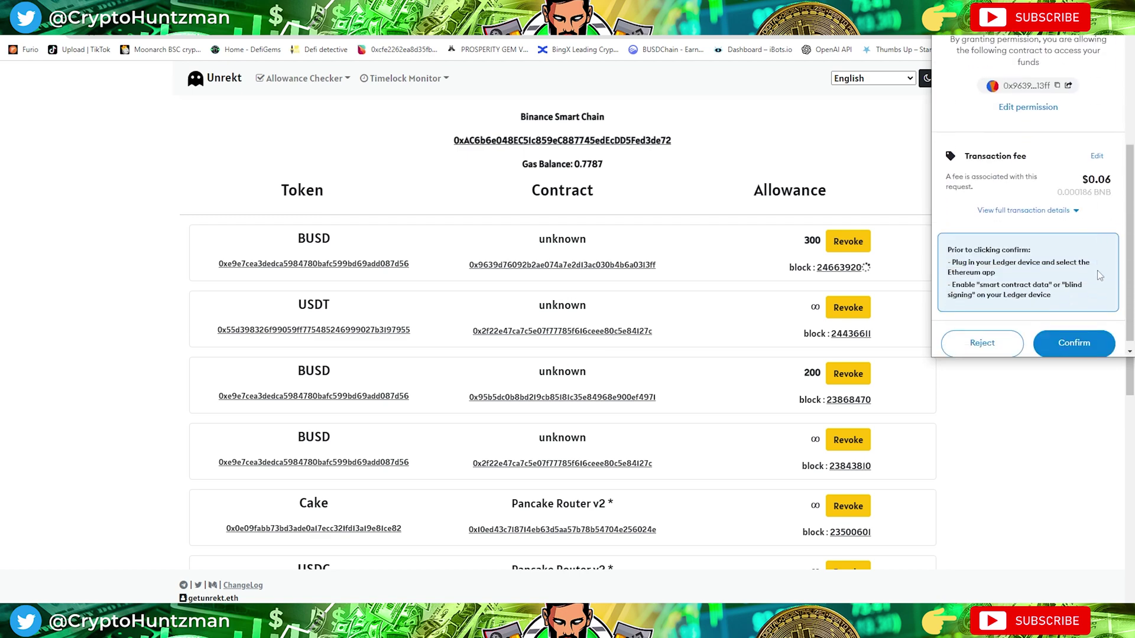
{"action": "left_click", "coordinate": [1087, 332]}
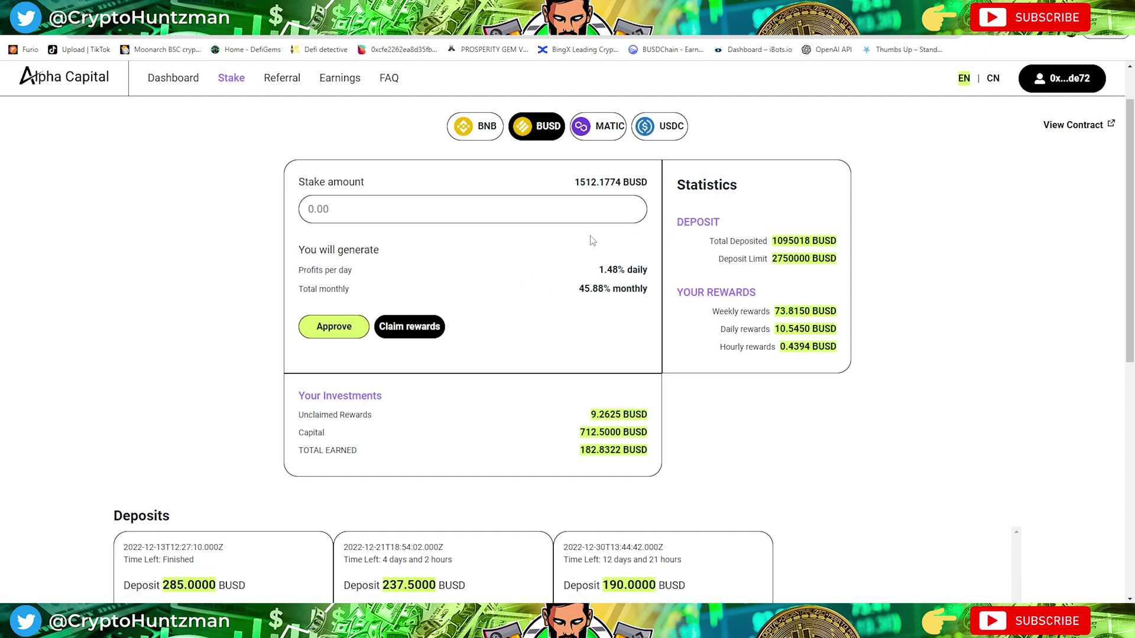
On Alpha Capital's Stake page, request BUSD spending approval for staking.
{"action": "scroll", "coordinate": [476, 317], "scroll_direction": "up", "scroll_amount": 1}
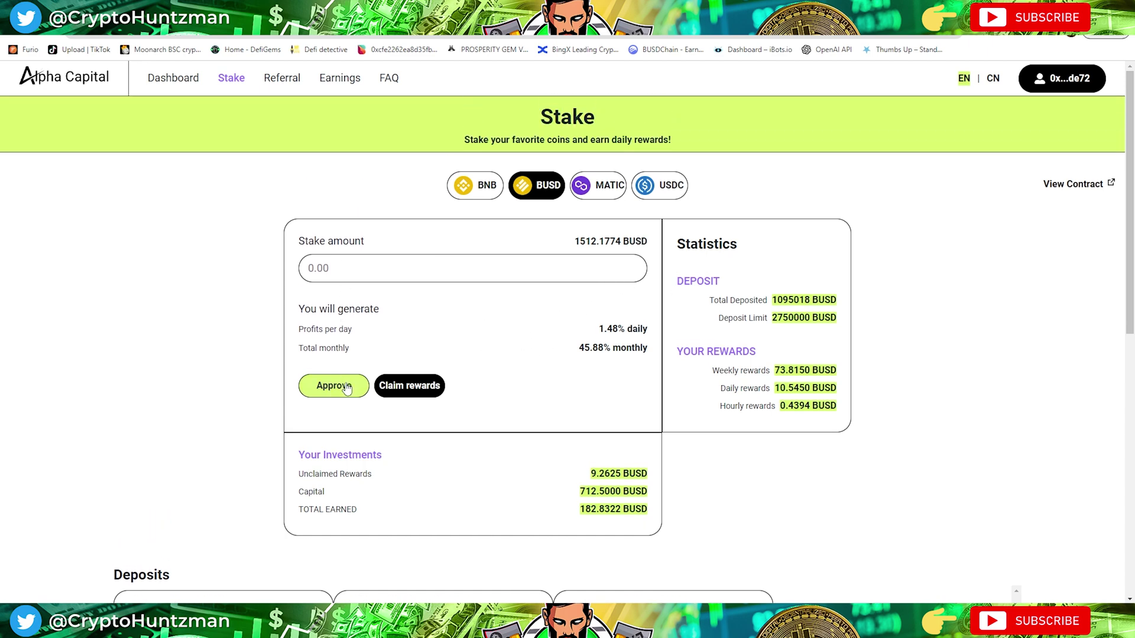
{"action": "left_click", "coordinate": [347, 389]}
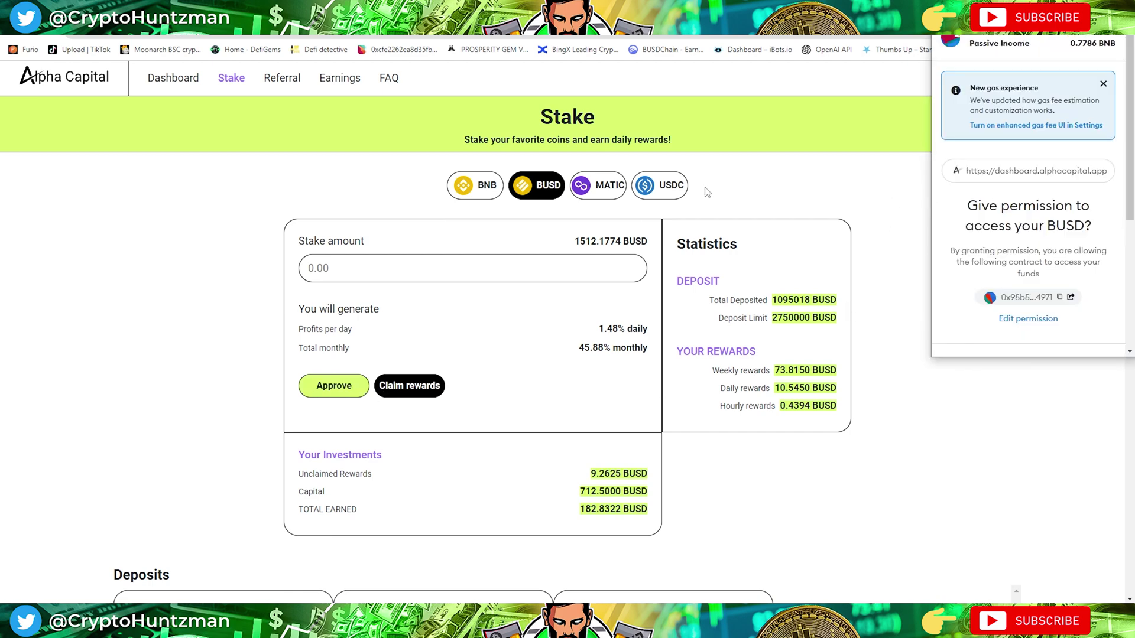
{"action": "scroll", "coordinate": [1077, 220], "scroll_direction": "down", "scroll_amount": 4}
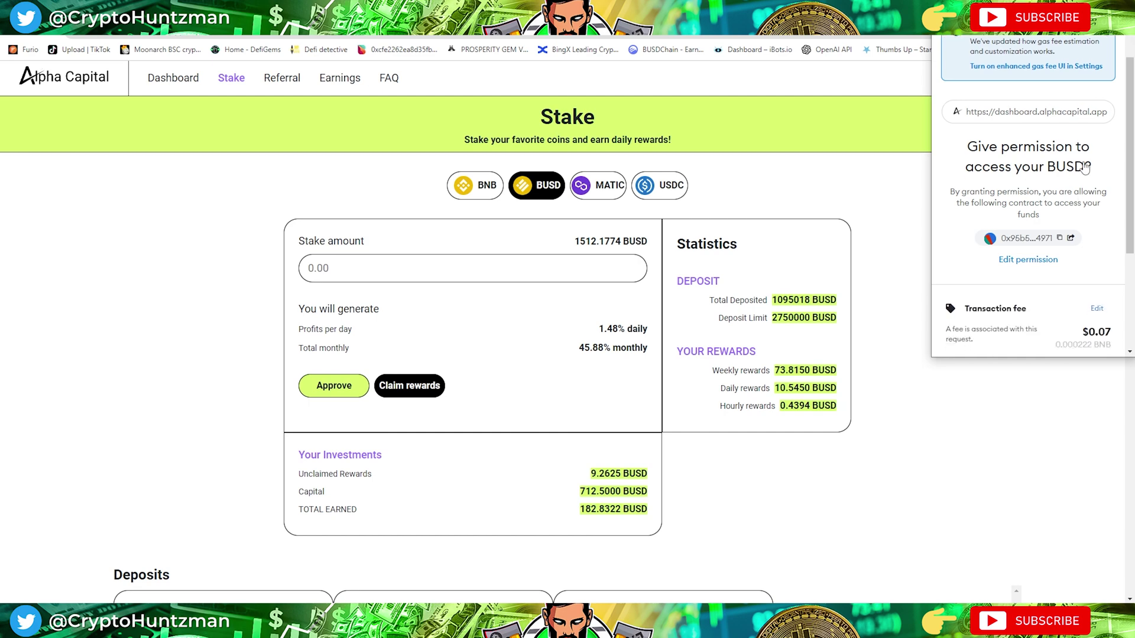
{"action": "scroll", "coordinate": [1073, 225], "scroll_direction": "up", "scroll_amount": 4}
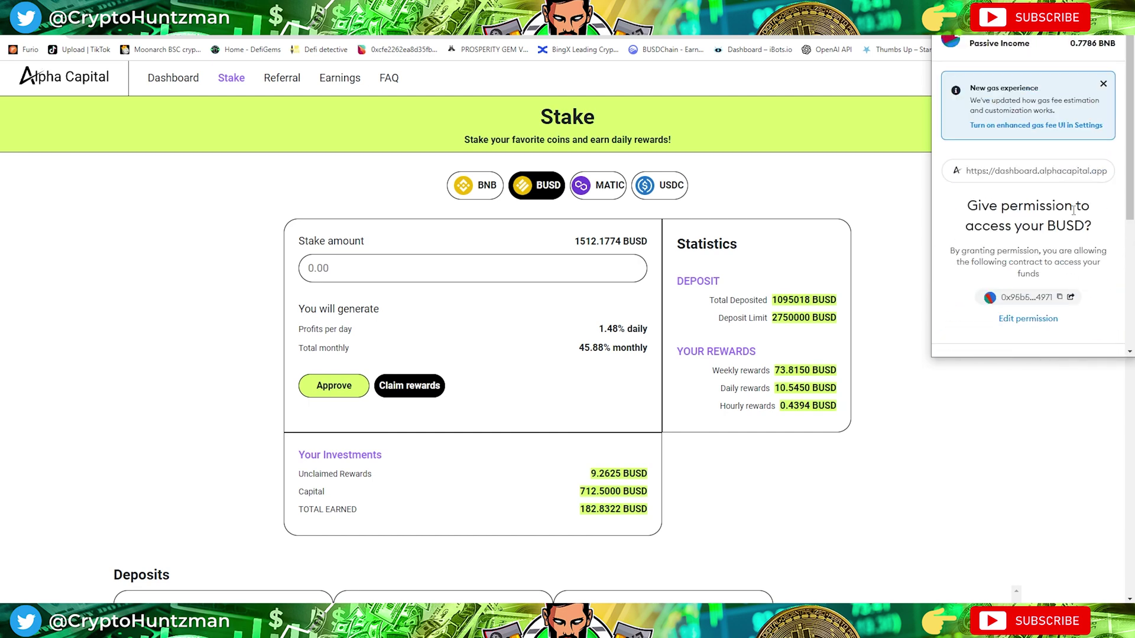
Try a custom spend limit of 100 in MetaMask, then clear it.
{"action": "left_click", "coordinate": [1012, 319]}
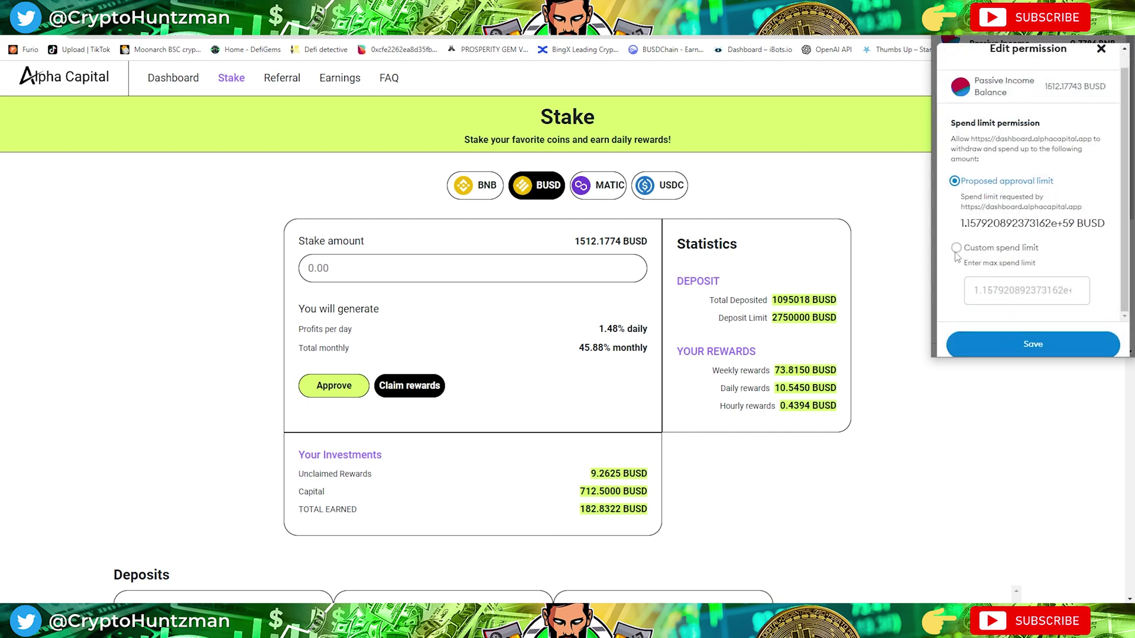
{"action": "left_click", "coordinate": [957, 249]}
{"action": "left_click", "coordinate": [1009, 298]}
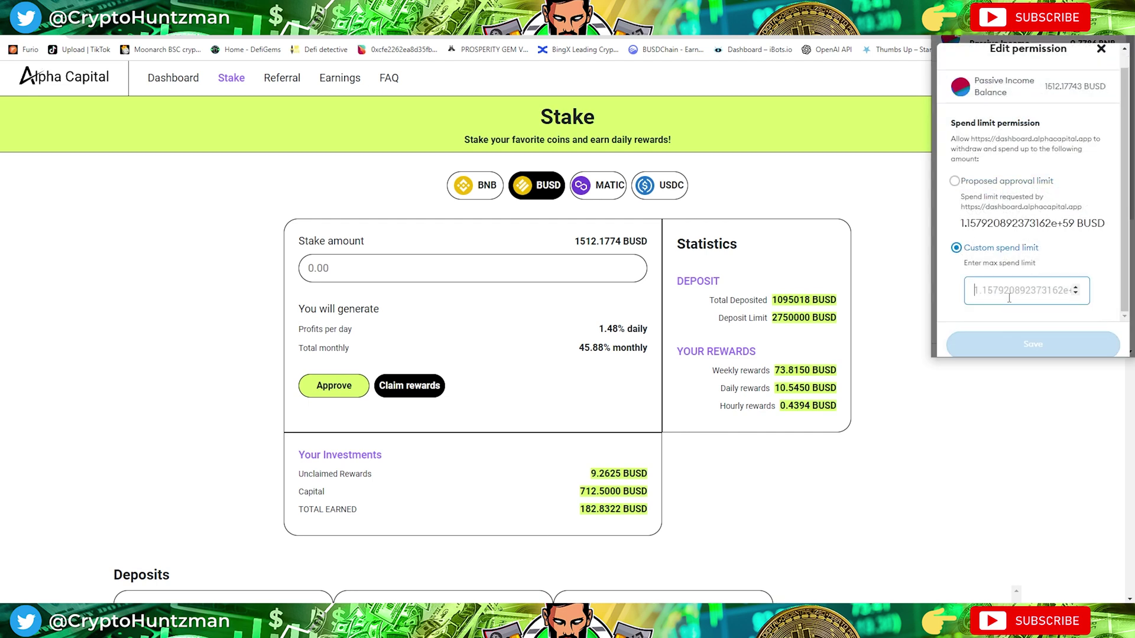
{"action": "type", "text": "100"}
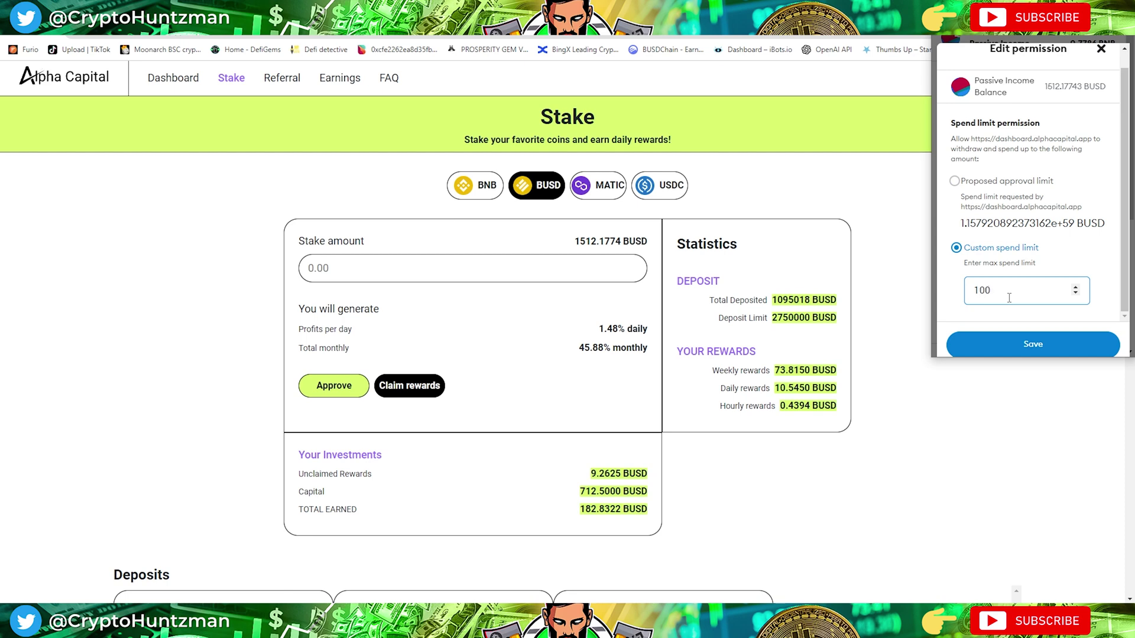
{"action": "key", "text": "BackSpace"}
{"action": "key", "text": "BackSpace"}
{"action": "key", "text": "BackSpace"}
Leave the spend limit settings unsaved, reject the BUSD approval, and dismiss the failure alert.
{"action": "scroll", "coordinate": [1002, 257], "scroll_direction": "up", "scroll_amount": 1}
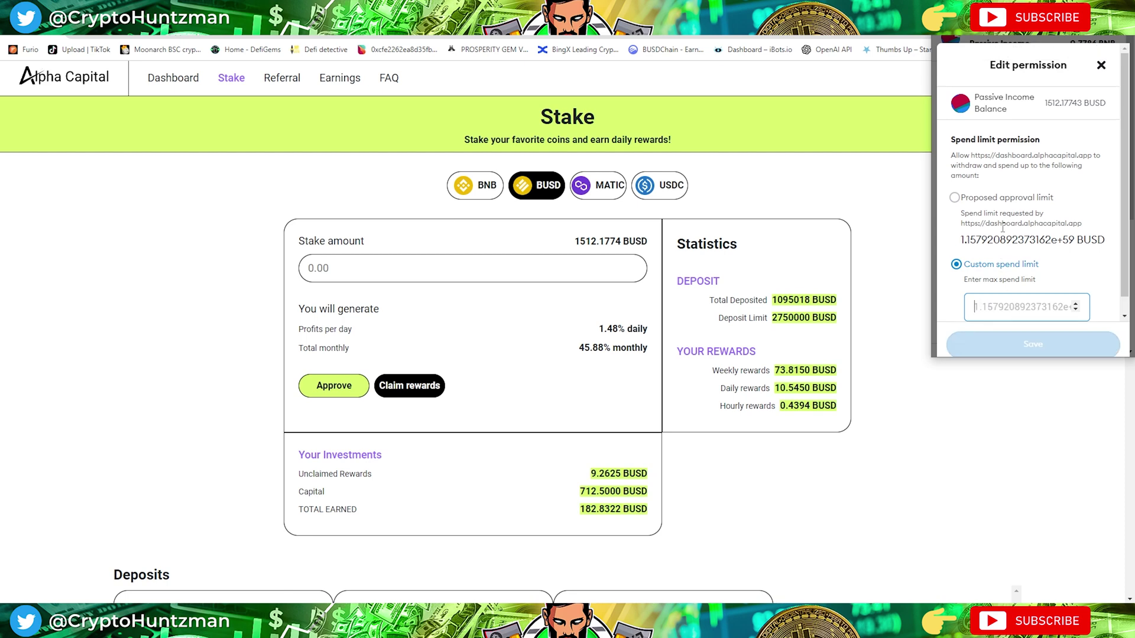
{"action": "left_click", "coordinate": [1100, 64]}
{"action": "scroll", "coordinate": [1005, 237], "scroll_direction": "down", "scroll_amount": 5}
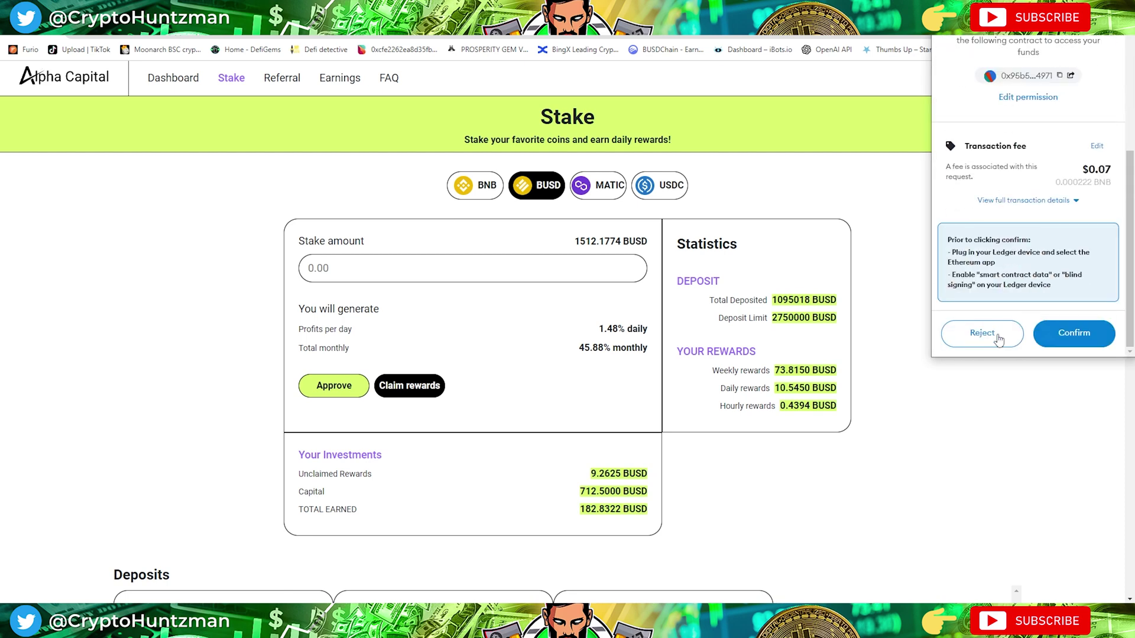
{"action": "left_click", "coordinate": [983, 334]}
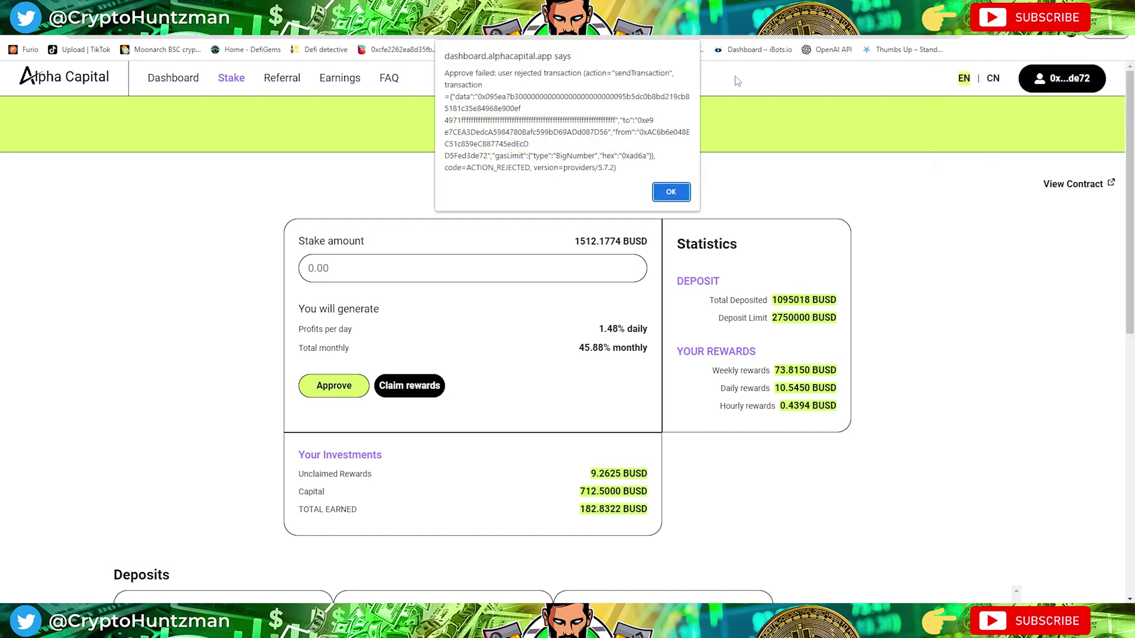
{"action": "left_click", "coordinate": [671, 192]}
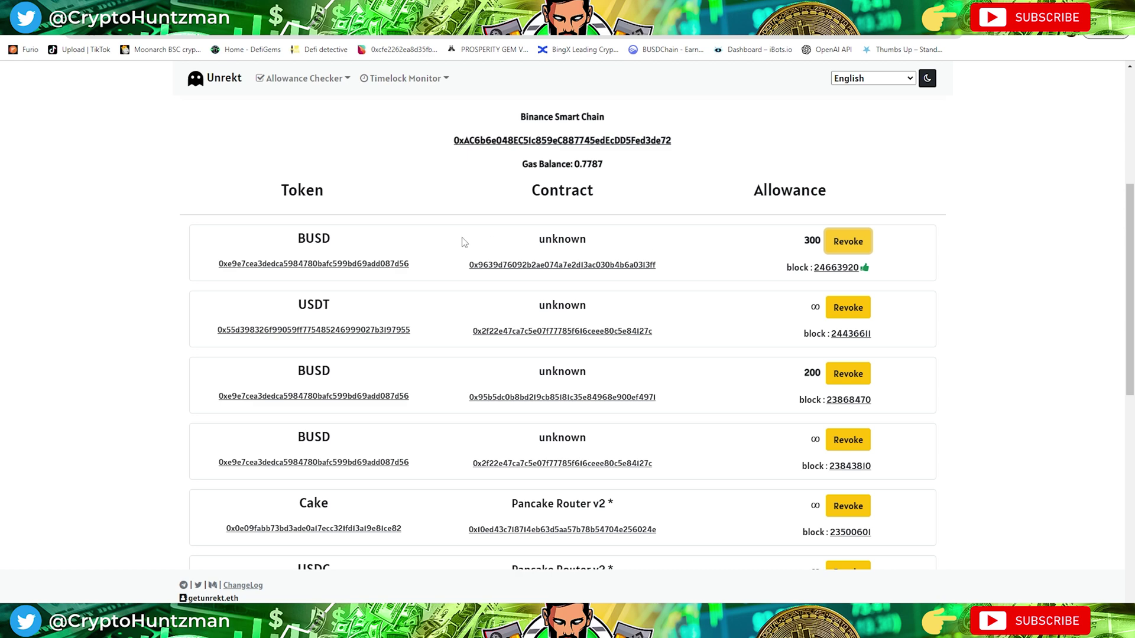
Reload Unrekt, reconnect MetaMask, and verify the list now starts with unlimited USDT, then BUSD 200.
{"action": "left_click", "coordinate": [52, 29]}
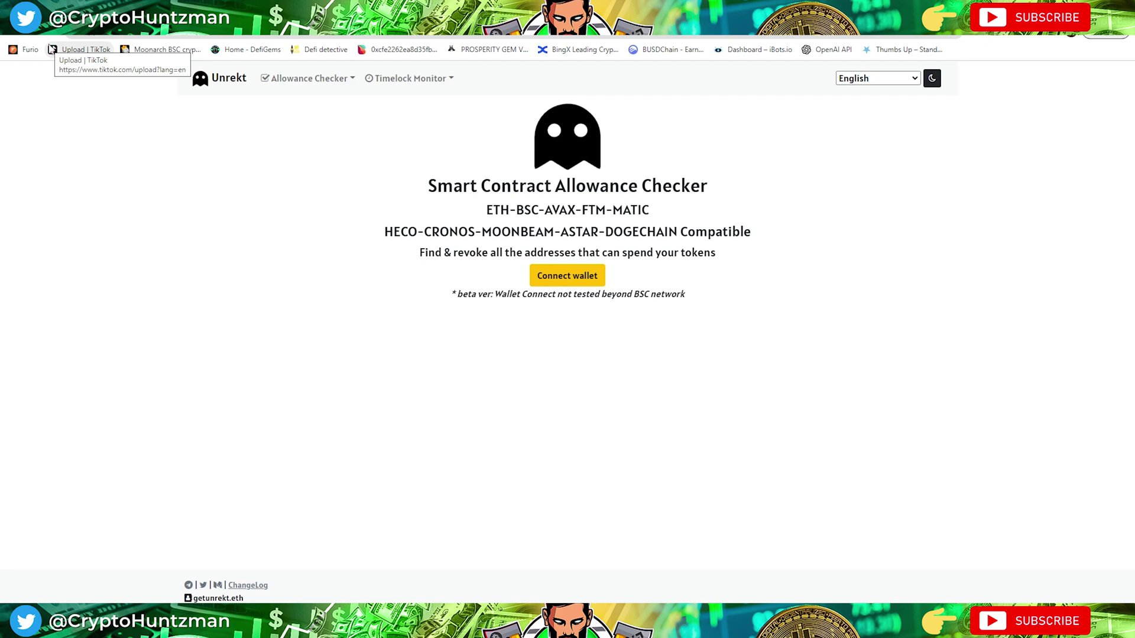
{"action": "left_click", "coordinate": [593, 285]}
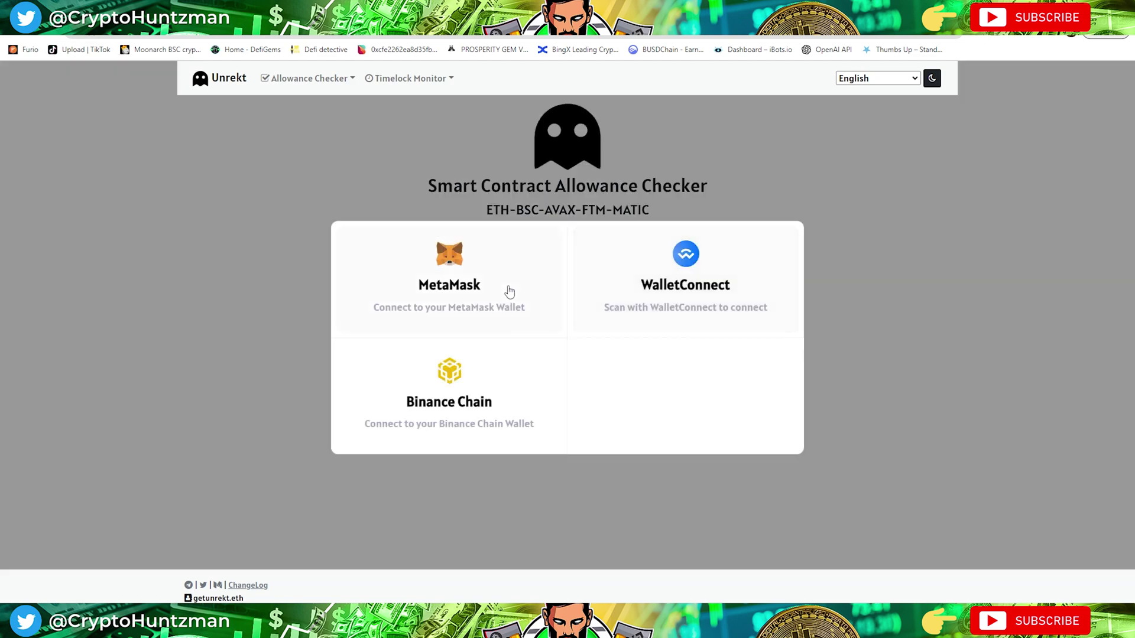
{"action": "left_click", "coordinate": [487, 291]}
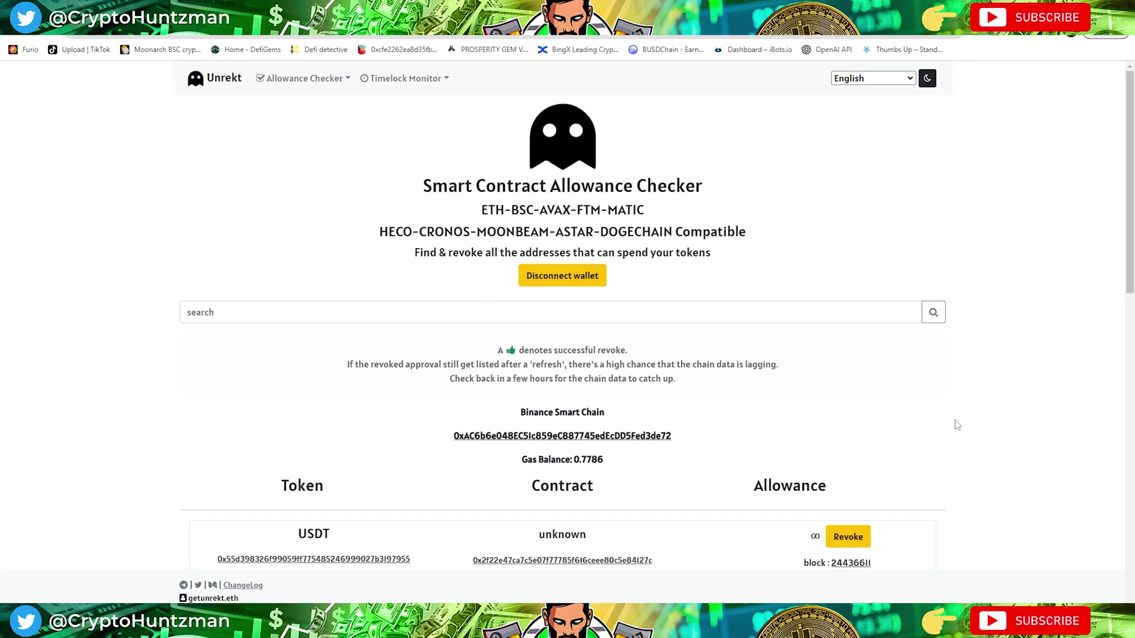
{"action": "scroll", "coordinate": [1003, 364], "scroll_direction": "down", "scroll_amount": 2}
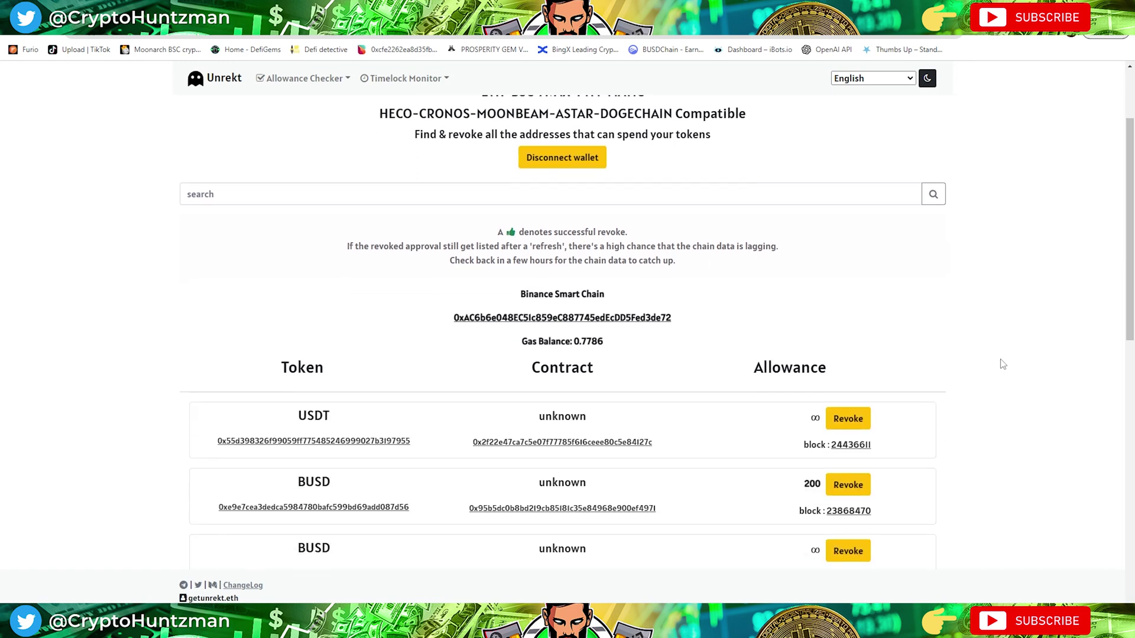
{"action": "scroll", "coordinate": [1003, 364], "scroll_direction": "down", "scroll_amount": 1}
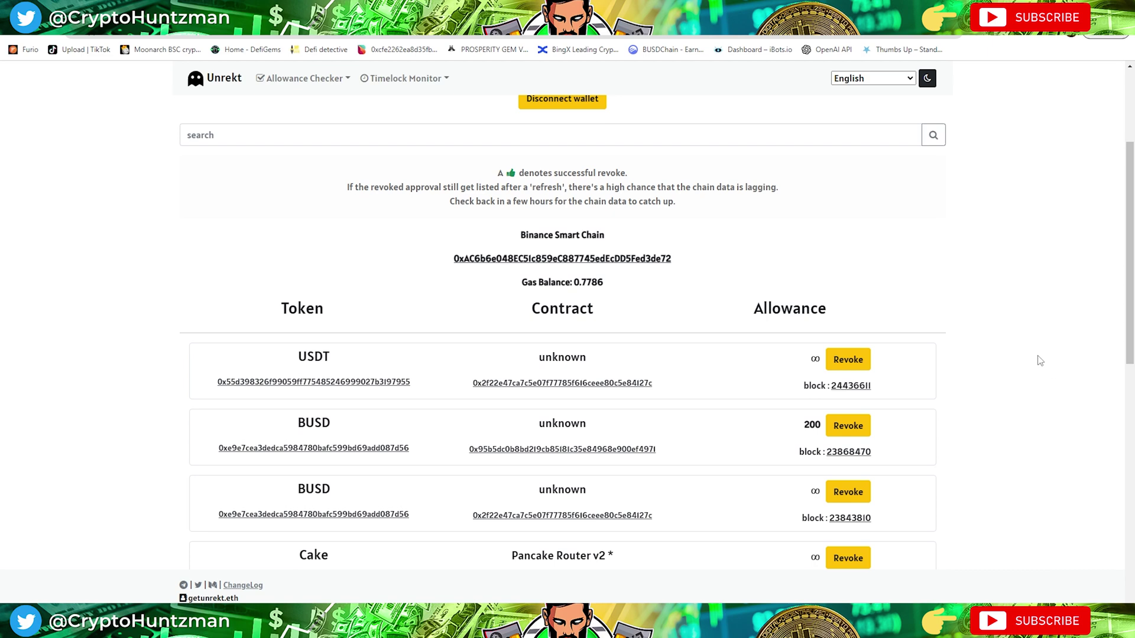
{"action": "scroll", "coordinate": [1073, 381], "scroll_direction": "down", "scroll_amount": 5}
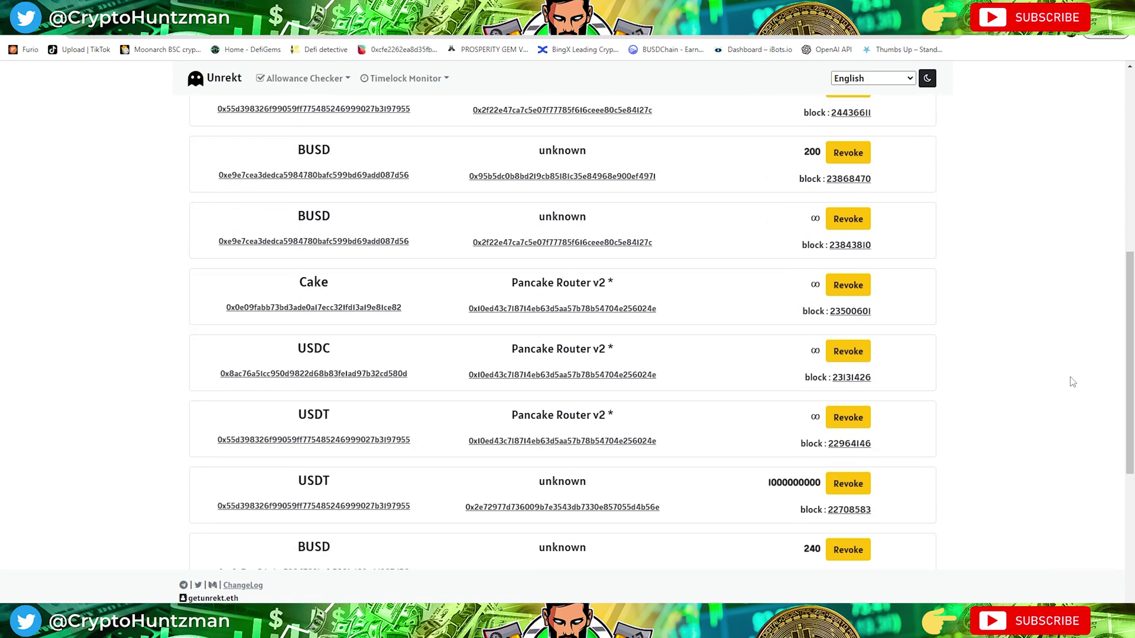
{"action": "scroll", "coordinate": [1031, 303], "scroll_direction": "up", "scroll_amount": 1}
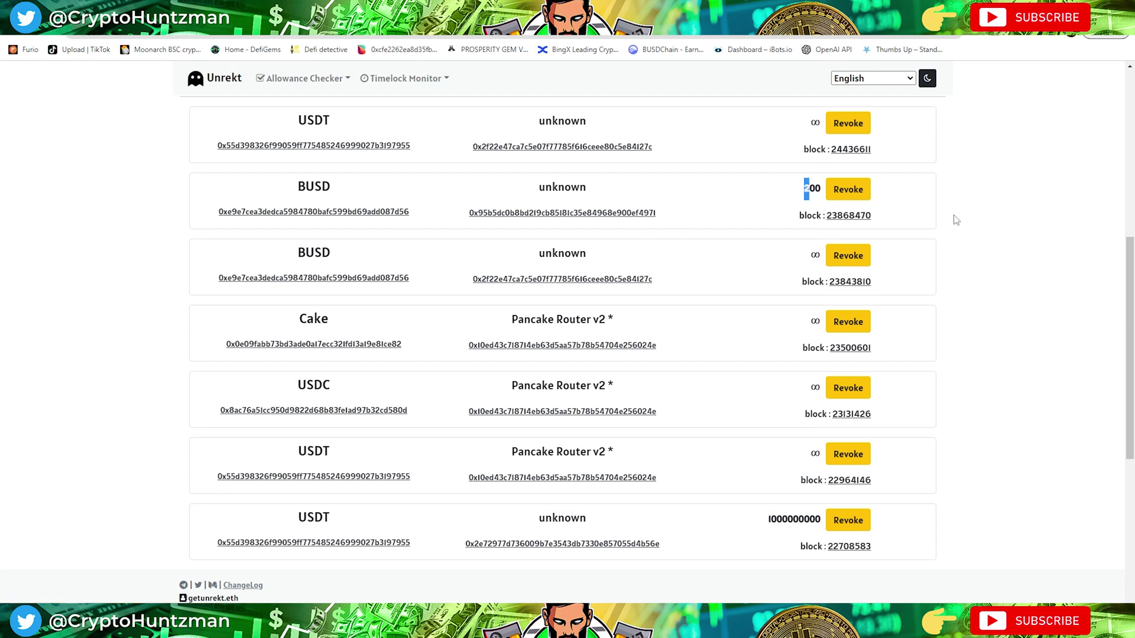
{"action": "scroll", "coordinate": [956, 219], "scroll_direction": "up", "scroll_amount": 1}
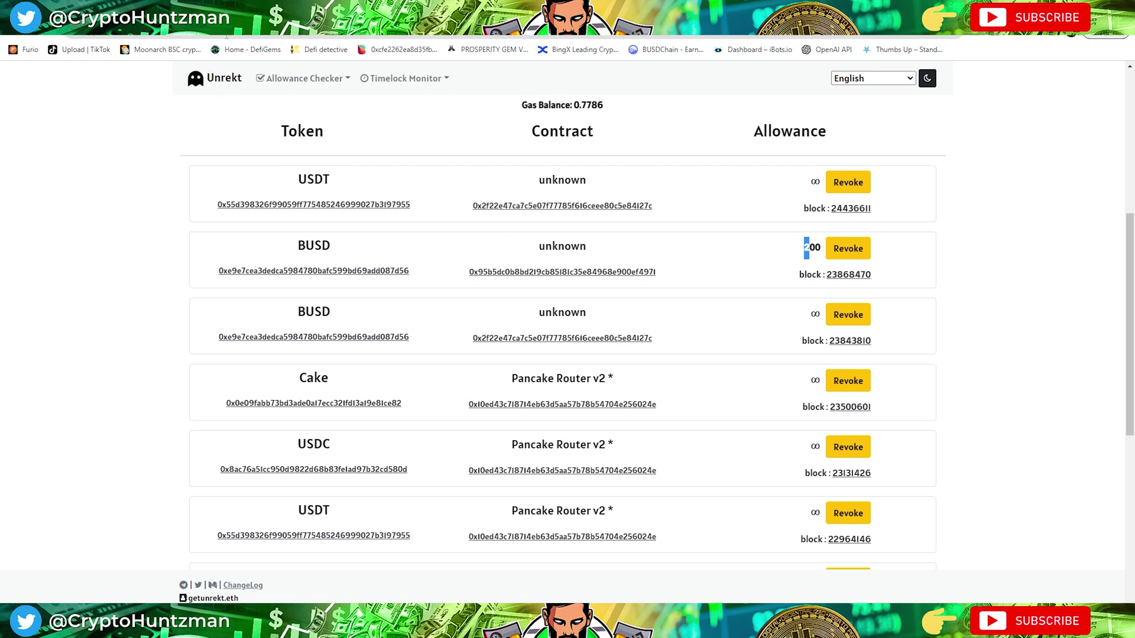
{"action": "key", "text": "F5"}
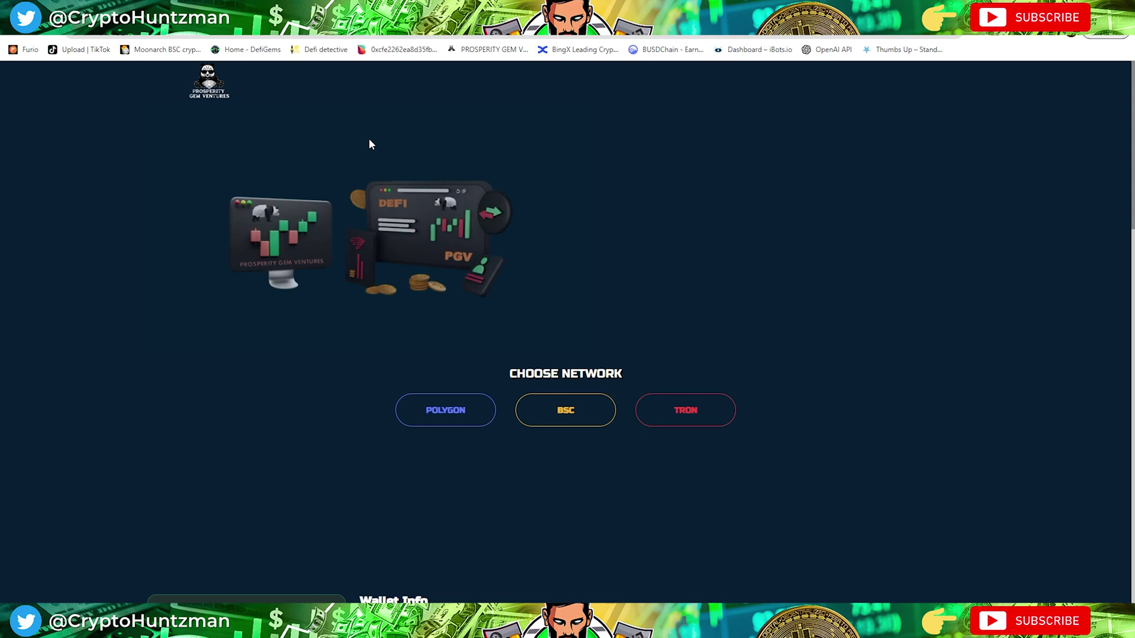
{"action": "left_click", "coordinate": [562, 408]}
{"action": "scroll", "coordinate": [976, 376], "scroll_direction": "down", "scroll_amount": 10}
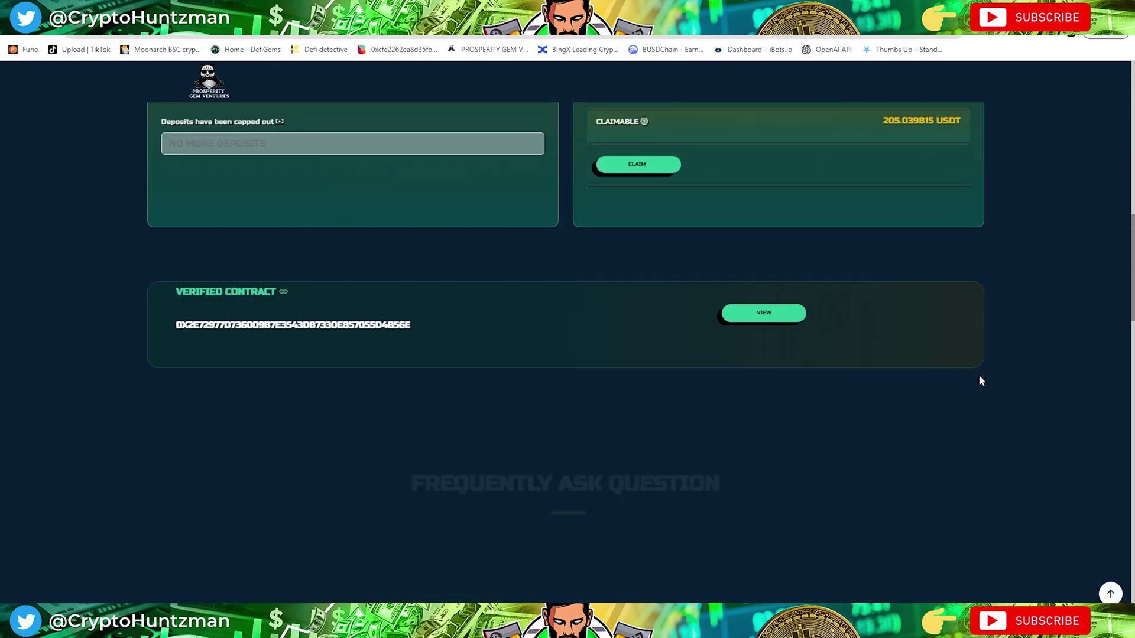
{"action": "scroll", "coordinate": [438, 277], "scroll_direction": "up", "scroll_amount": 2}
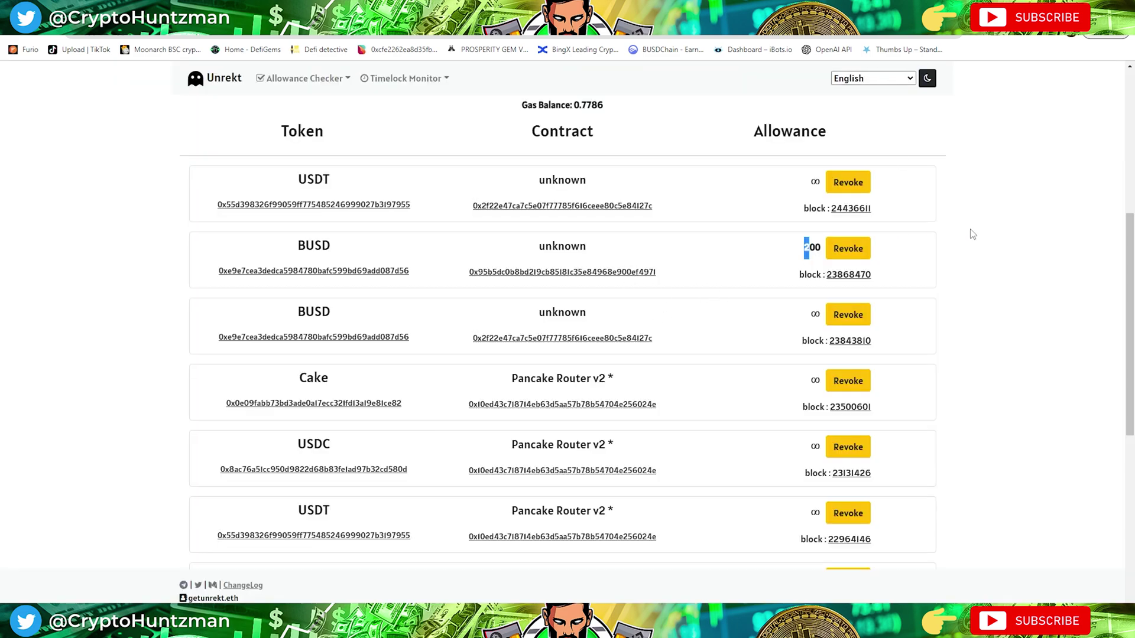
{"action": "left_click", "coordinate": [983, 236]}
{"action": "scroll", "coordinate": [946, 248], "scroll_direction": "up", "scroll_amount": 4}
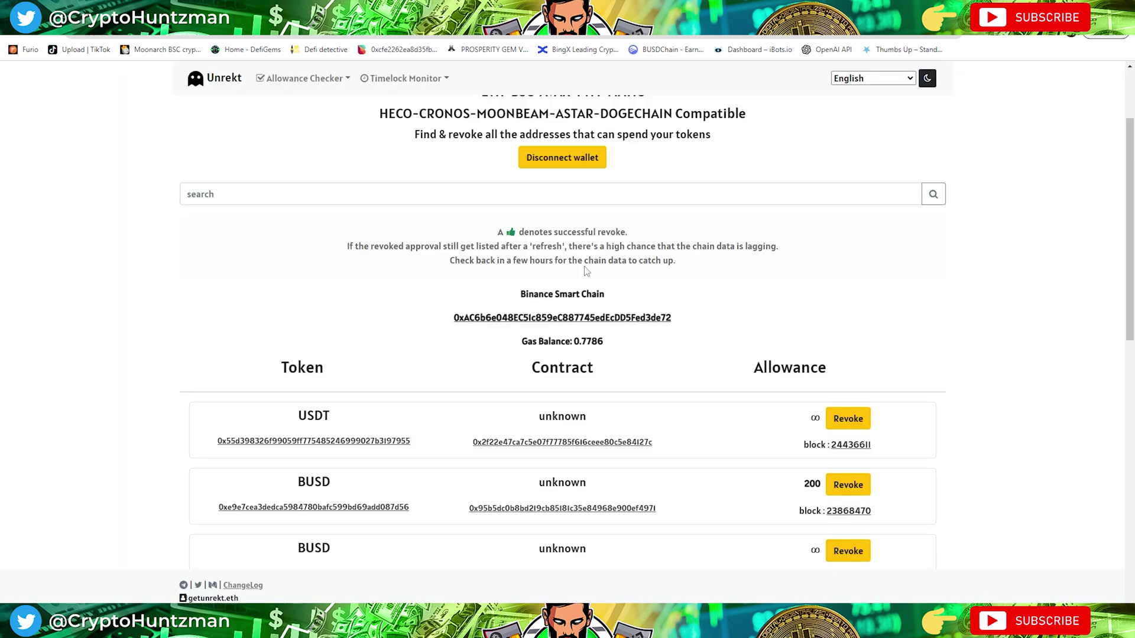
{"action": "scroll", "coordinate": [813, 367], "scroll_direction": "down", "scroll_amount": 5}
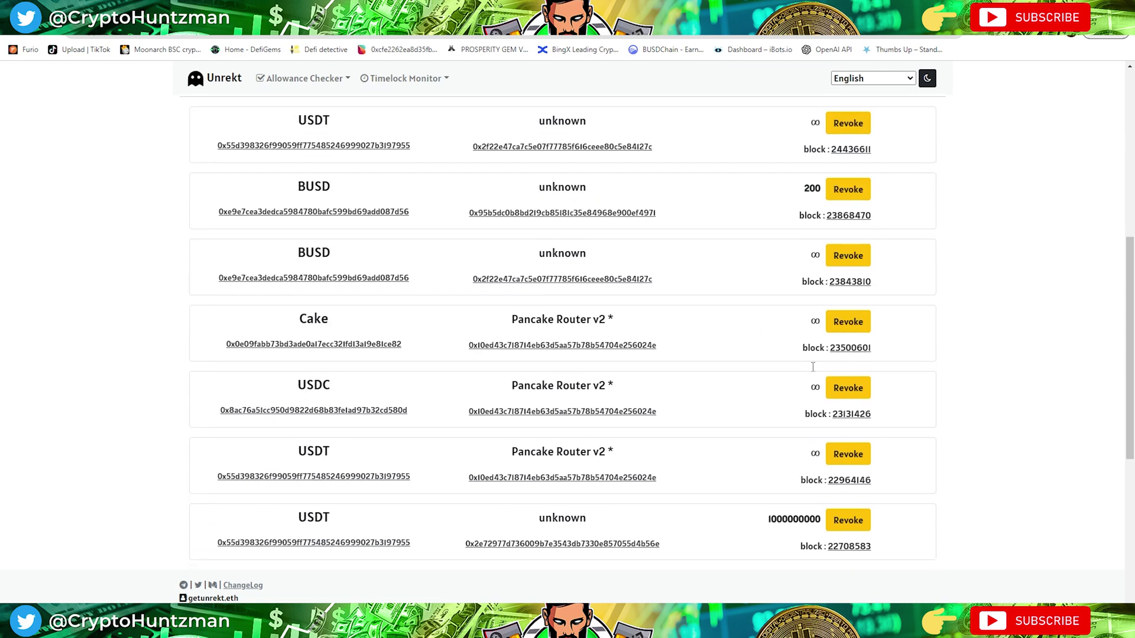
{"action": "scroll", "coordinate": [788, 466], "scroll_direction": "down", "scroll_amount": 3}
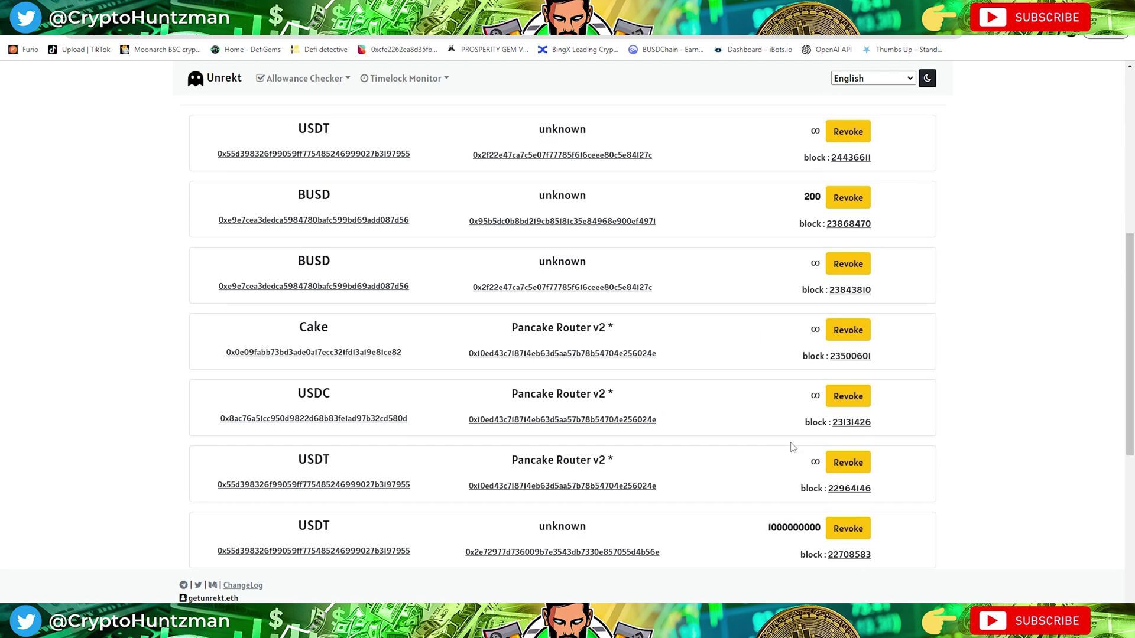